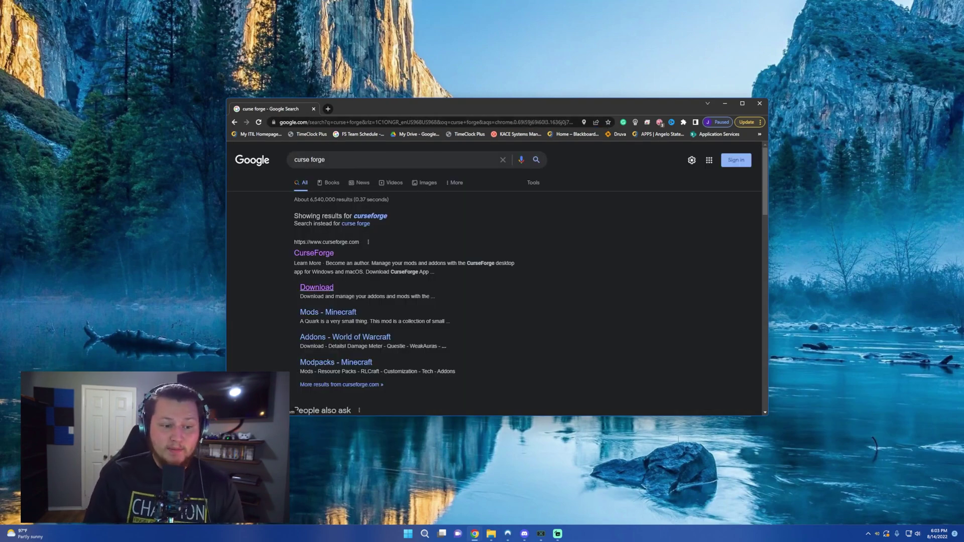
View the CurseForge download page, close the browser and launch the installed CurseForge app from the desktop.
{"action": "left_click", "coordinate": [317, 287]}
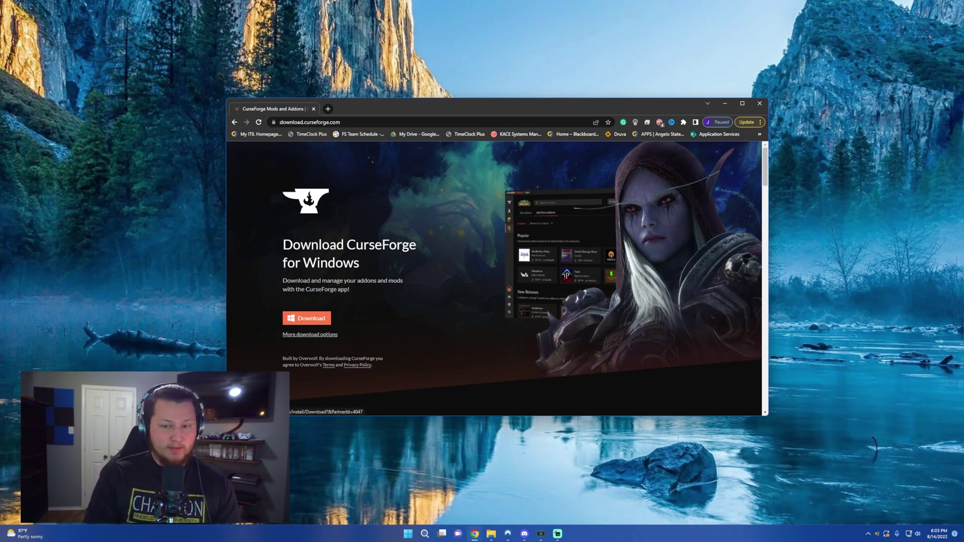
{"action": "left_click", "coordinate": [760, 103]}
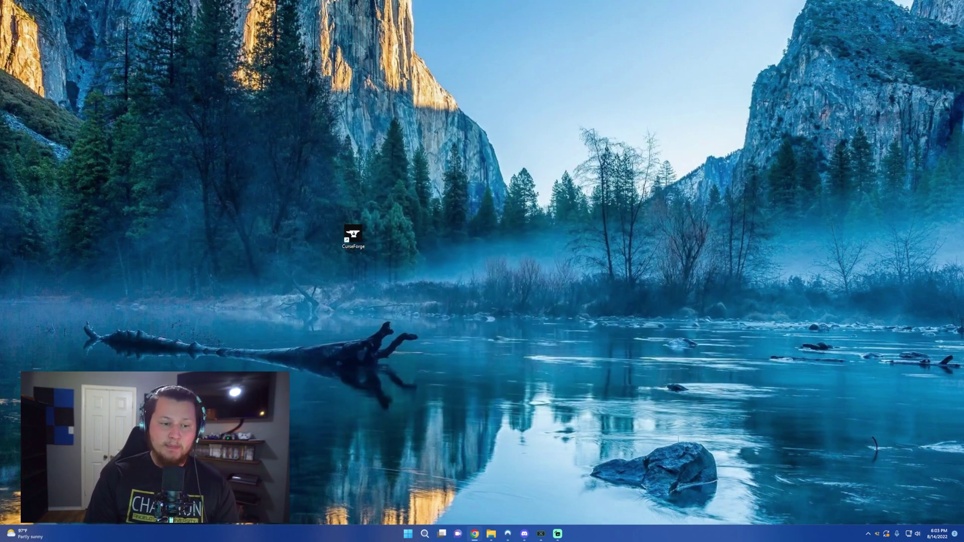
{"action": "double_click", "coordinate": [353, 236]}
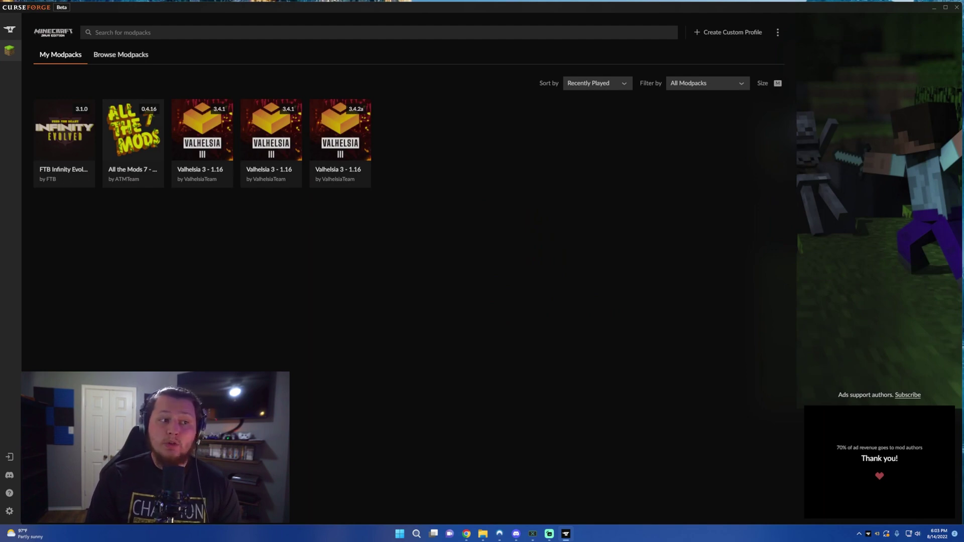
Search the Minecraft modpacks for "all the mods" and open the page of All the Mods 7 - ATM7 - 1.18.2.
{"action": "left_click", "coordinate": [121, 54]}
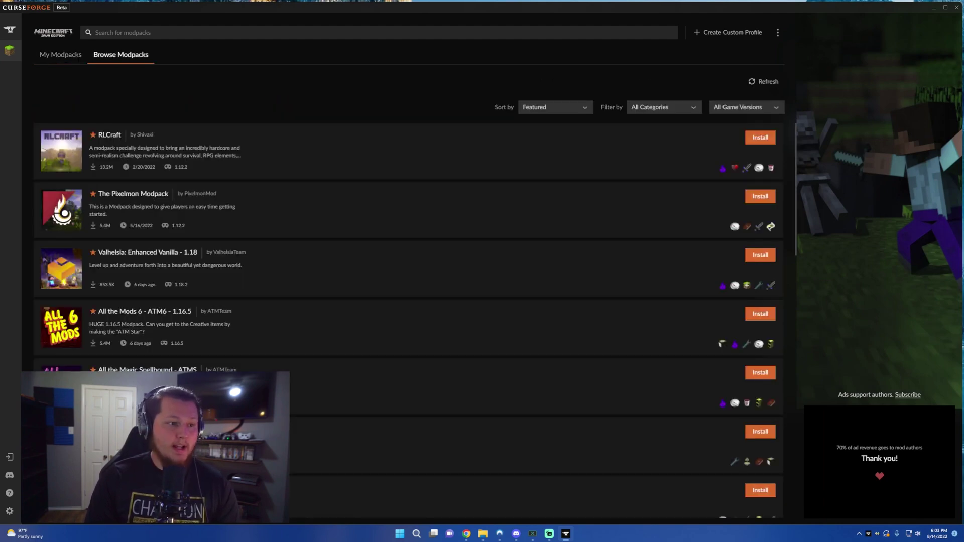
{"action": "type", "text": "all"}
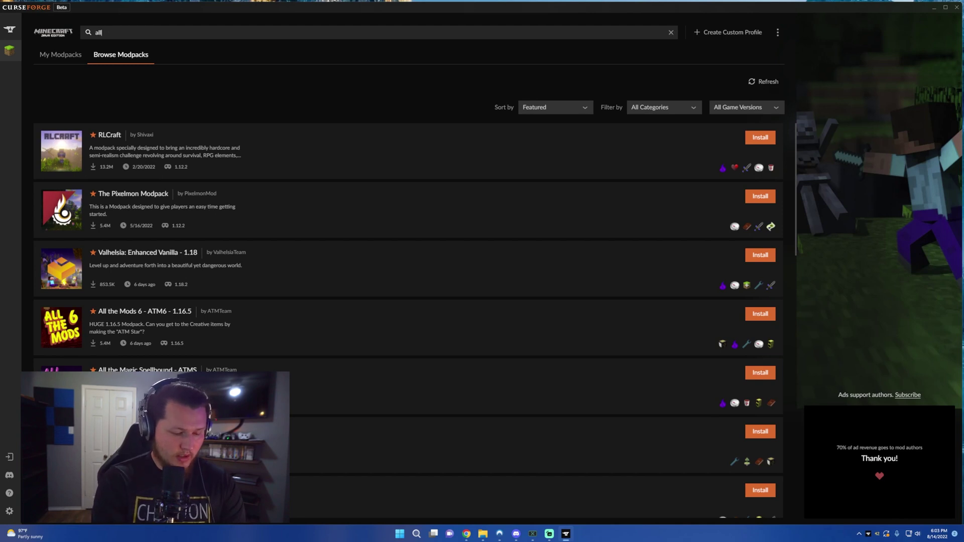
{"action": "type", "text": " the mods"}
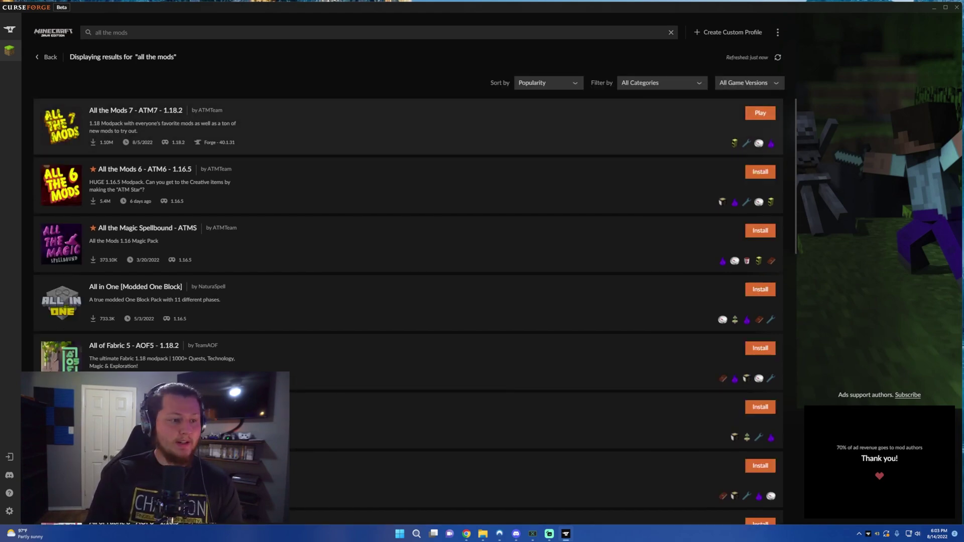
{"action": "left_click", "coordinate": [653, 126]}
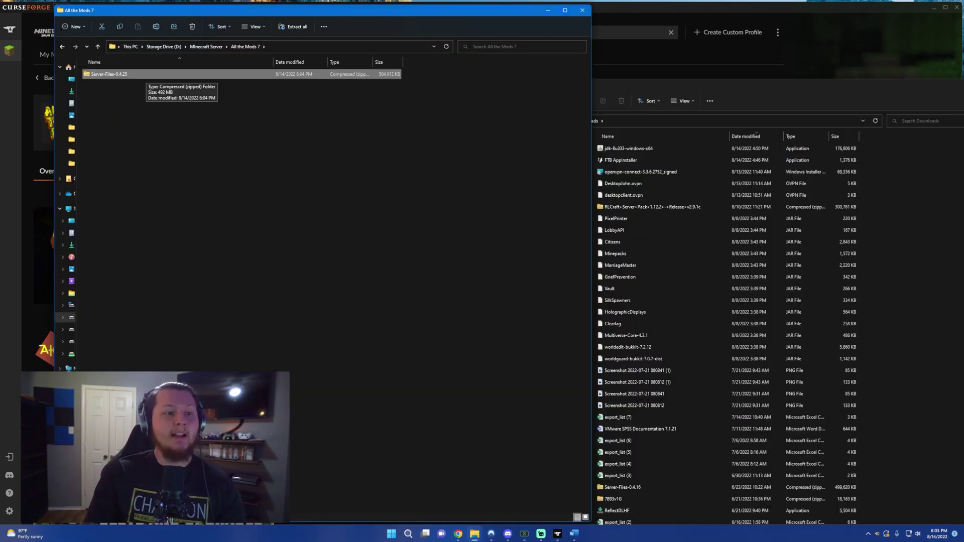
Extract the Server-Files-0.4.25 archive inside the All the Mods 7 folder.
{"action": "right_click", "coordinate": [142, 75]}
{"action": "left_click", "coordinate": [170, 137]}
{"action": "key", "text": "Return"}
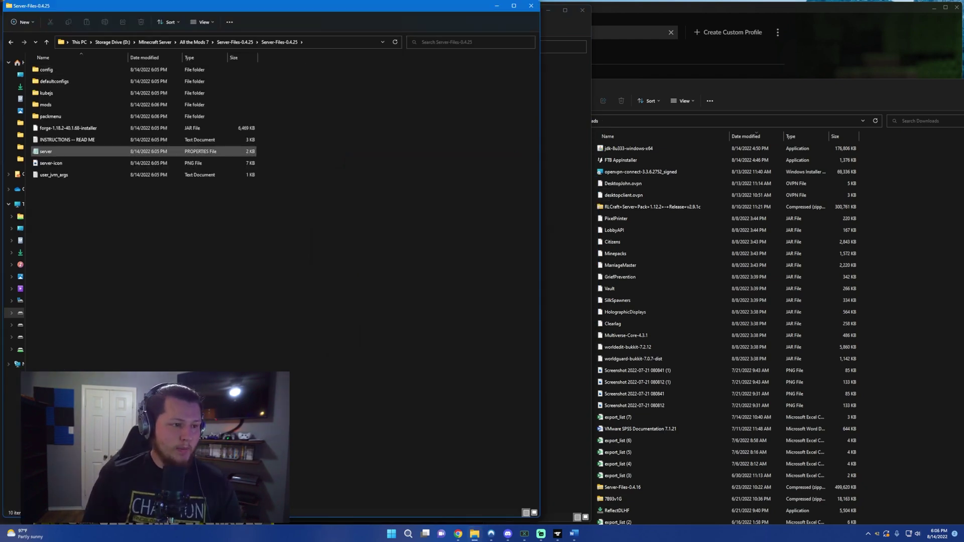
Read the server setup instructions in the INSTRUCTIONS -- READ ME file and close it.
{"action": "left_click", "coordinate": [67, 140]}
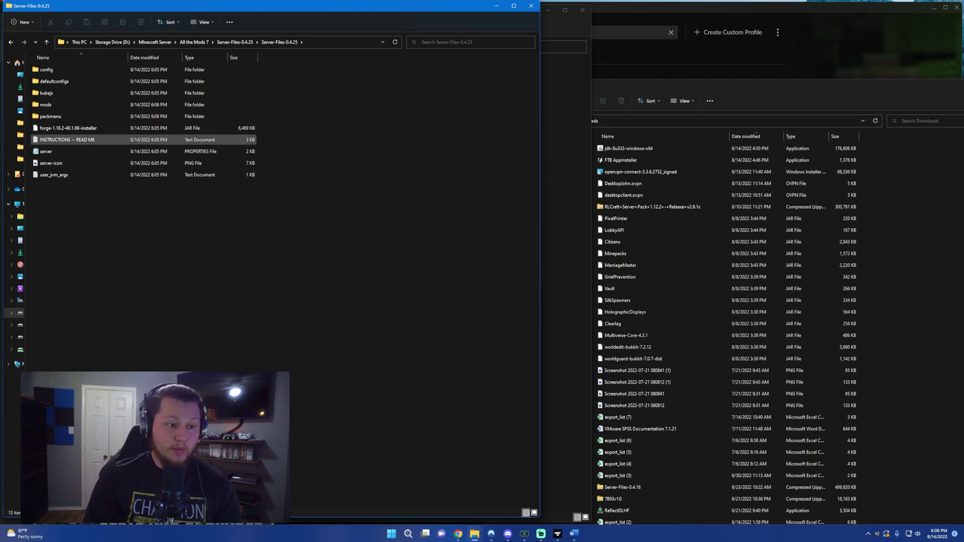
{"action": "double_click", "coordinate": [67, 139]}
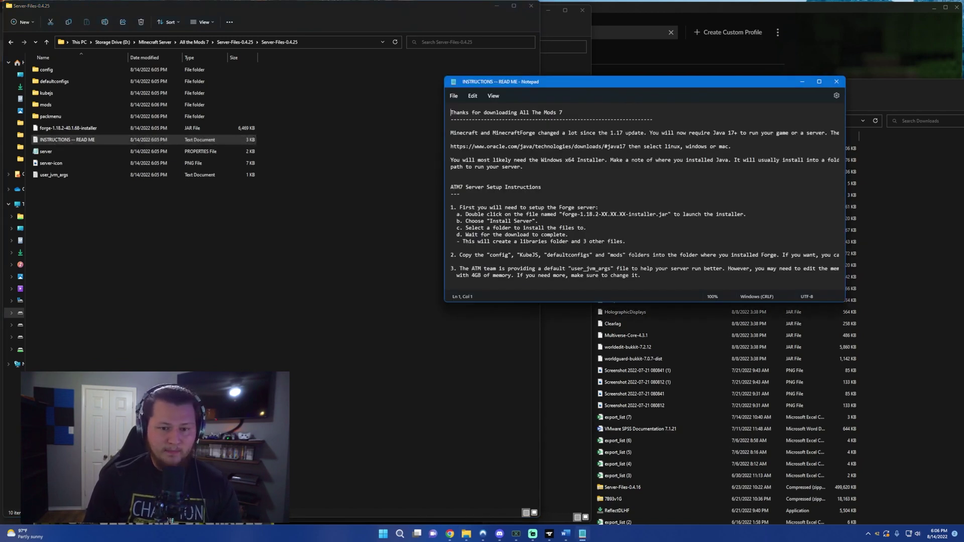
{"action": "key", "text": "alt+F4"}
Run forge-1.18.2-40.1.68-installer and install the server into D:\Minecraft Server\All the Mods 7\Server-Files-0.4.25\Server-Files-0.4.25.
{"action": "left_click", "coordinate": [68, 128]}
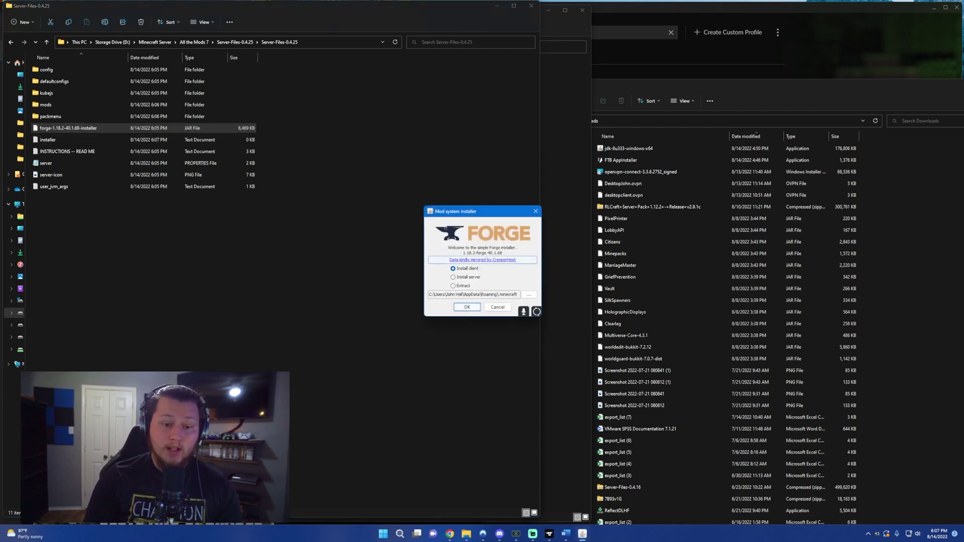
{"action": "left_click", "coordinate": [467, 277]}
{"action": "left_click", "coordinate": [528, 295]}
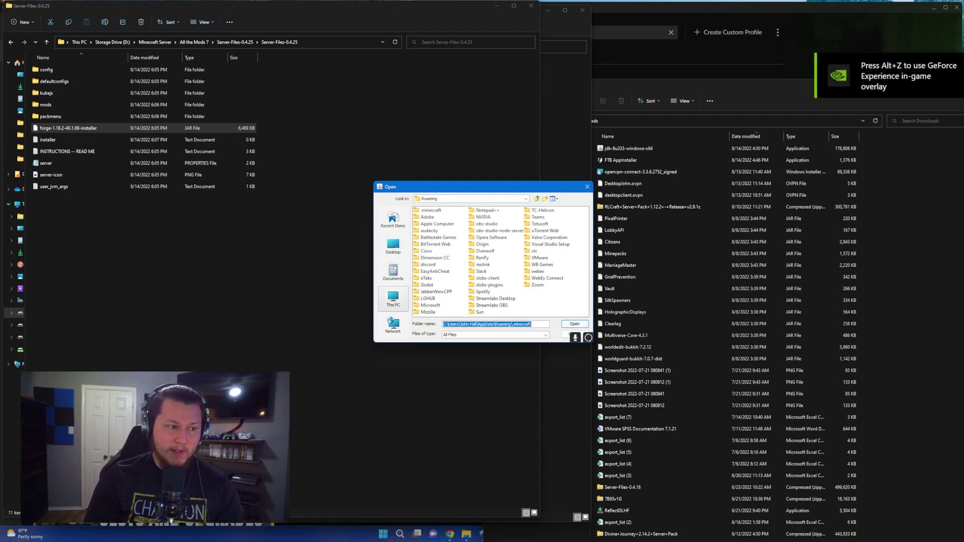
{"action": "type", "text": "D:\\Minecraft Server\\All the Mods 7\\Server-Files-0.4.25\\Server-Files-0.4.25"}
{"action": "key", "text": "Return"}
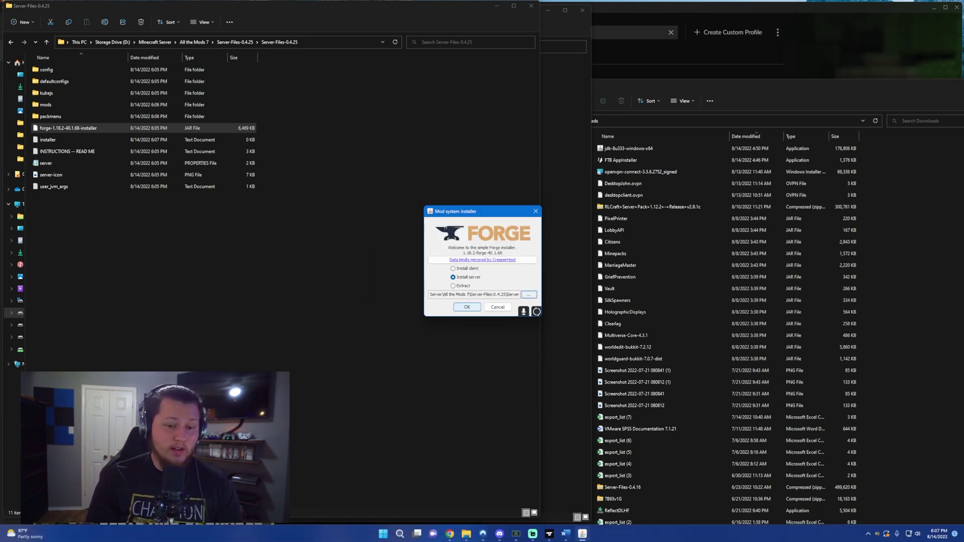
{"action": "key", "text": "Return"}
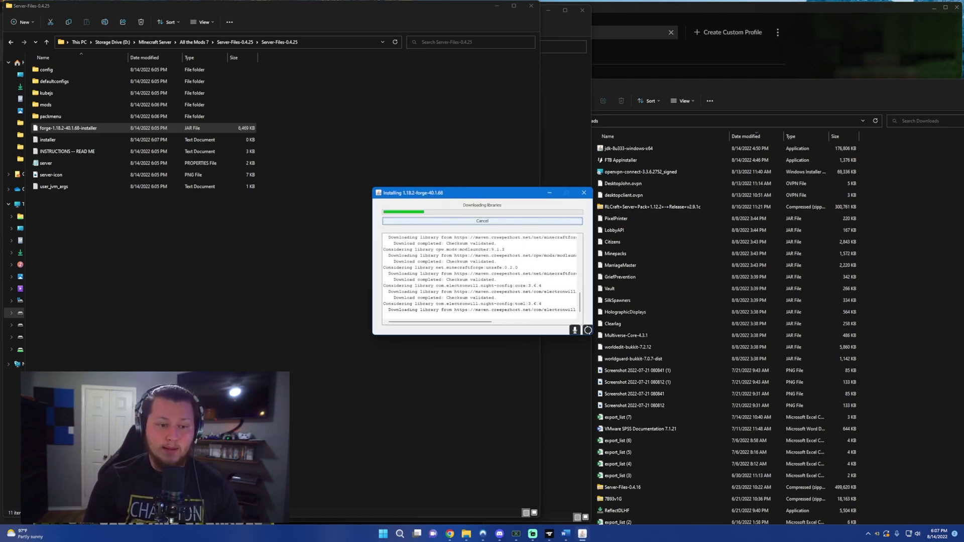
Consult the instructions file again and start the server with the run batch file to generate its initial files.
{"action": "double_click", "coordinate": [67, 151]}
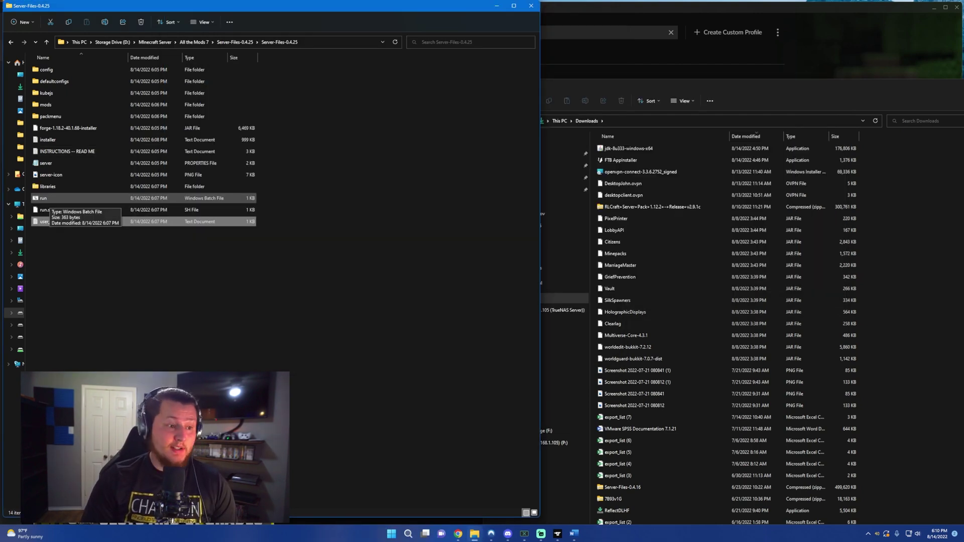
{"action": "double_click", "coordinate": [44, 199]}
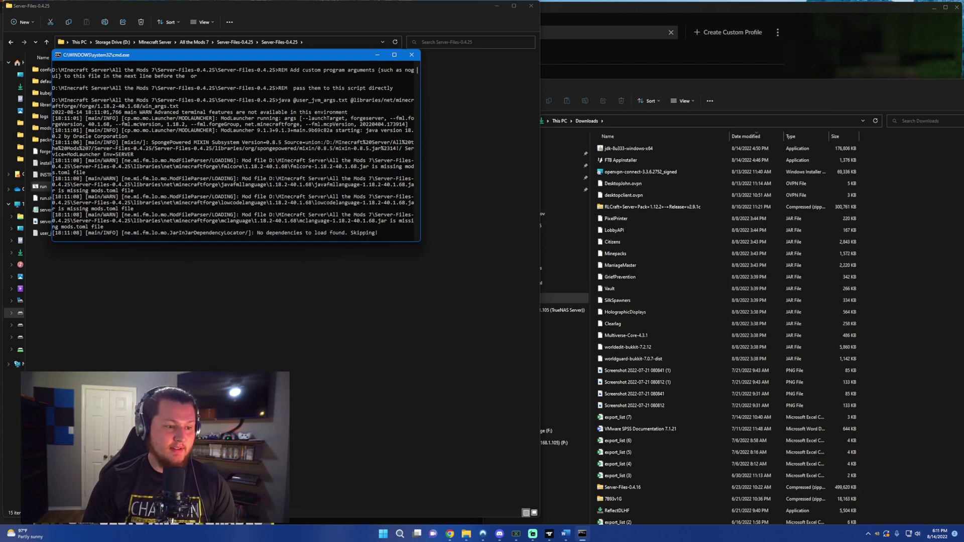
{"action": "left_click_drag", "start_coordinate": [201, 55], "coordinate": [373, 58]}
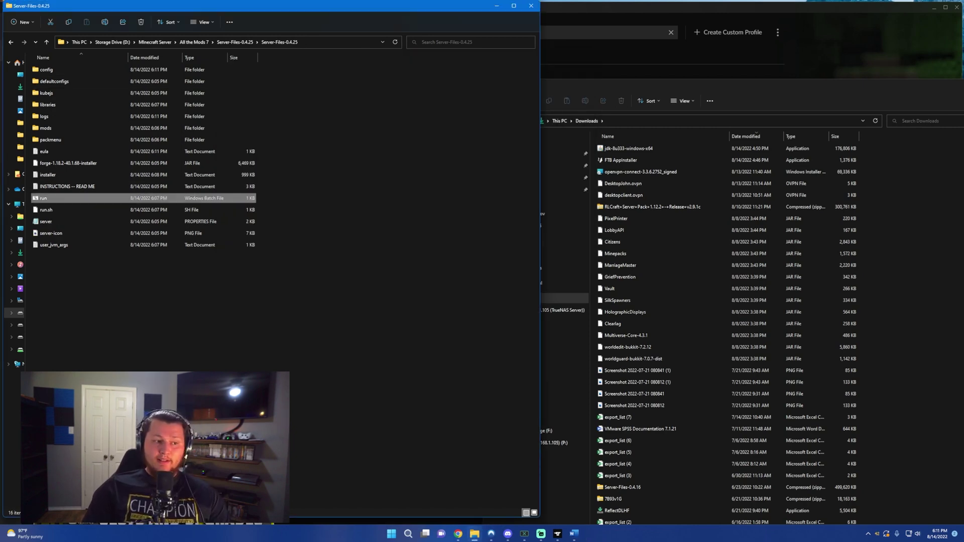
Accept the EULA by setting eula=true in the eula text file, save it and close it.
{"action": "double_click", "coordinate": [44, 151]}
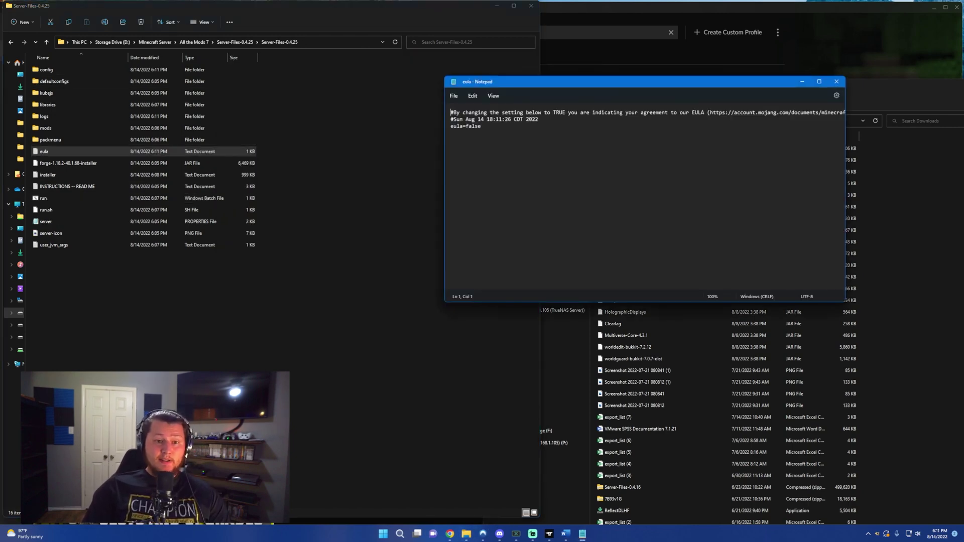
{"action": "key", "text": "BackSpace"}
{"action": "key", "text": "BackSpace"}
{"action": "key", "text": "BackSpace"}
{"action": "key", "text": "BackSpace"}
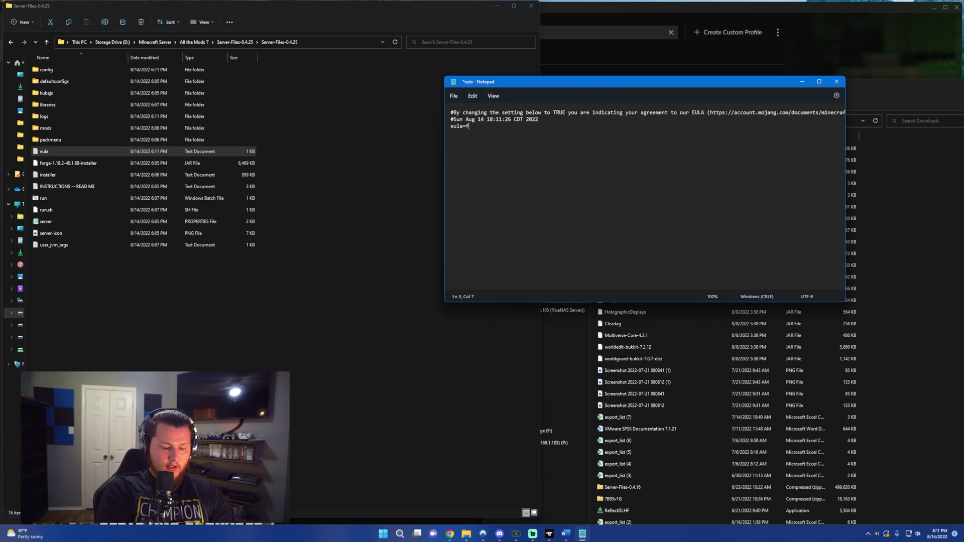
{"action": "type", "text": "true"}
{"action": "key", "text": "BackSpace"}
{"action": "key", "text": "BackSpace"}
{"action": "key", "text": "BackSpace"}
{"action": "key", "text": "BackSpace"}
{"action": "key", "text": "BackSpace"}
{"action": "key", "text": "BackSpace"}
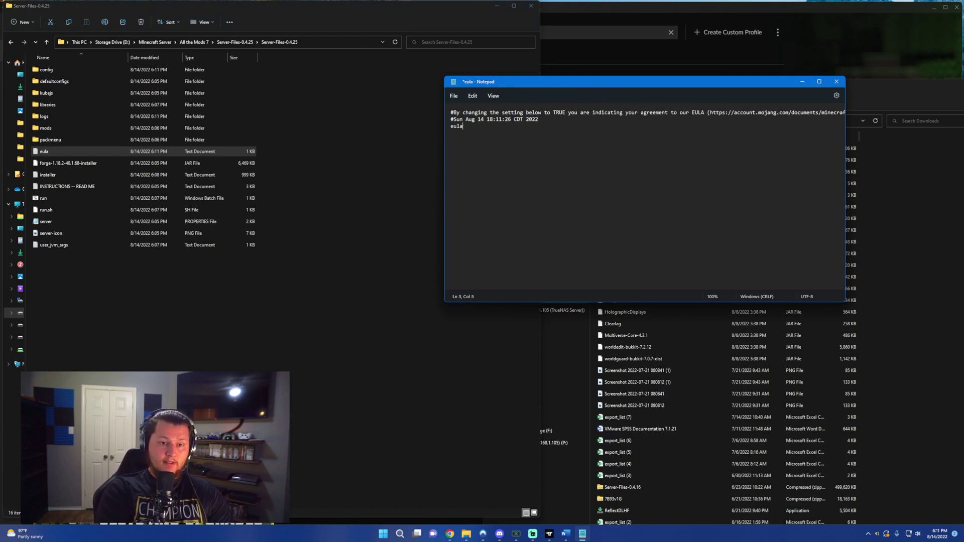
{"action": "type", "text": "=true"}
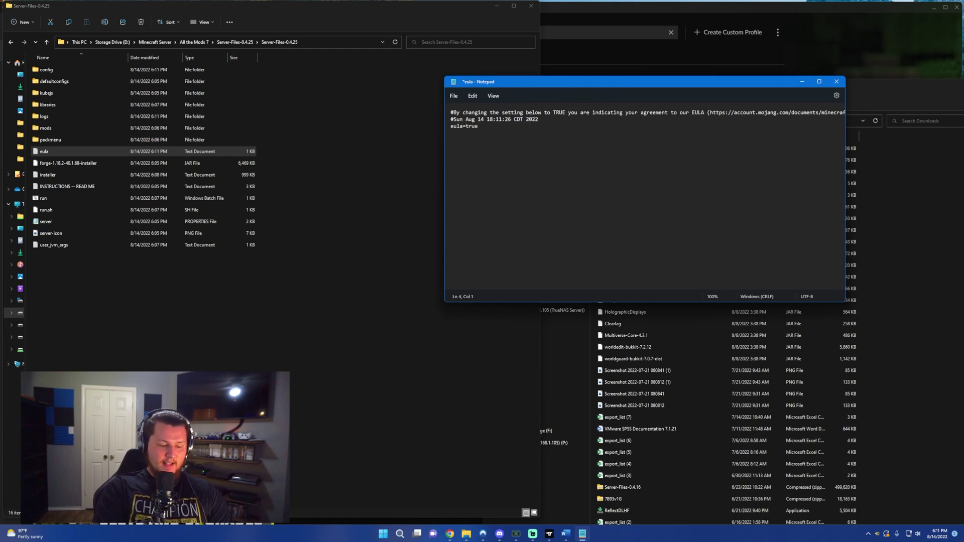
{"action": "key", "text": "ctrl+s"}
{"action": "left_click", "coordinate": [836, 82]}
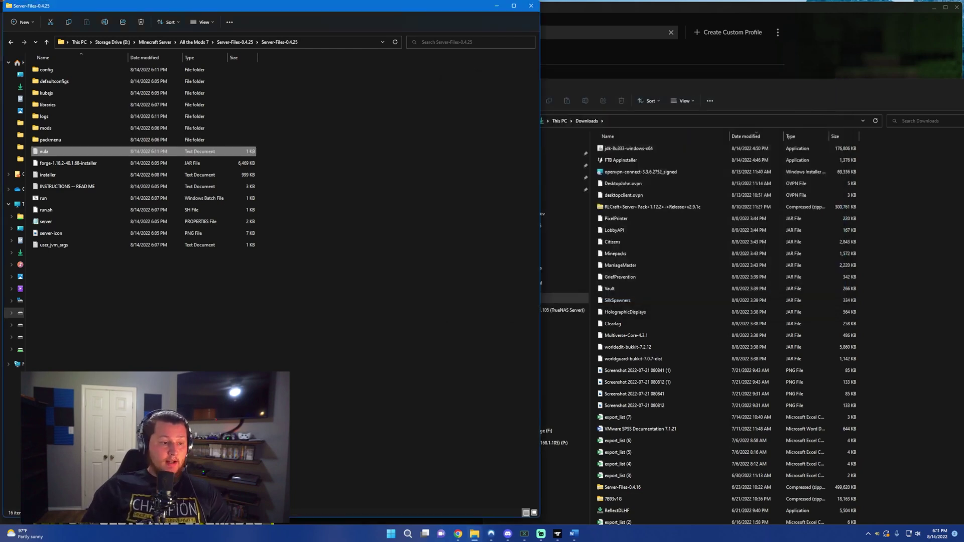
Start the server again with the run batch file and bring its console window to the front.
{"action": "double_click", "coordinate": [44, 198]}
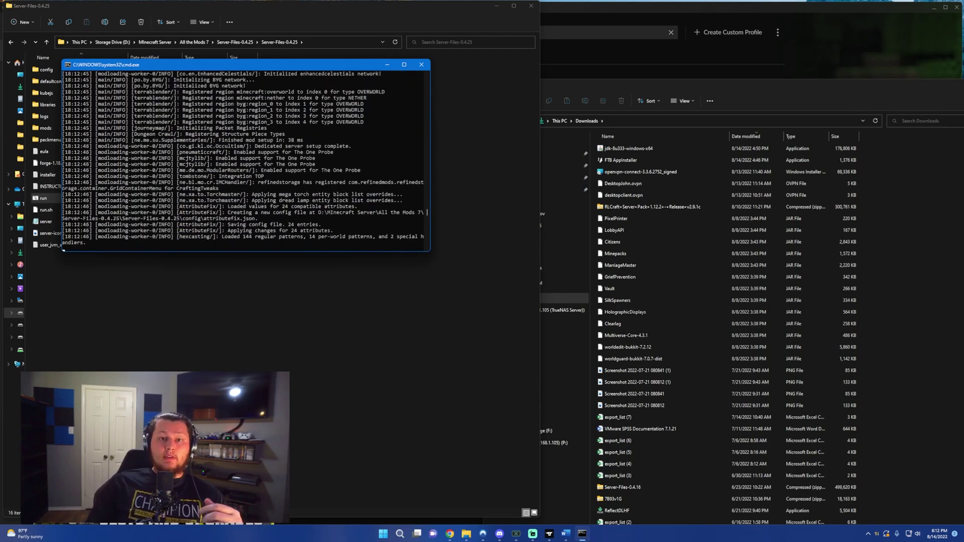
{"action": "key", "text": "alt+Tab"}
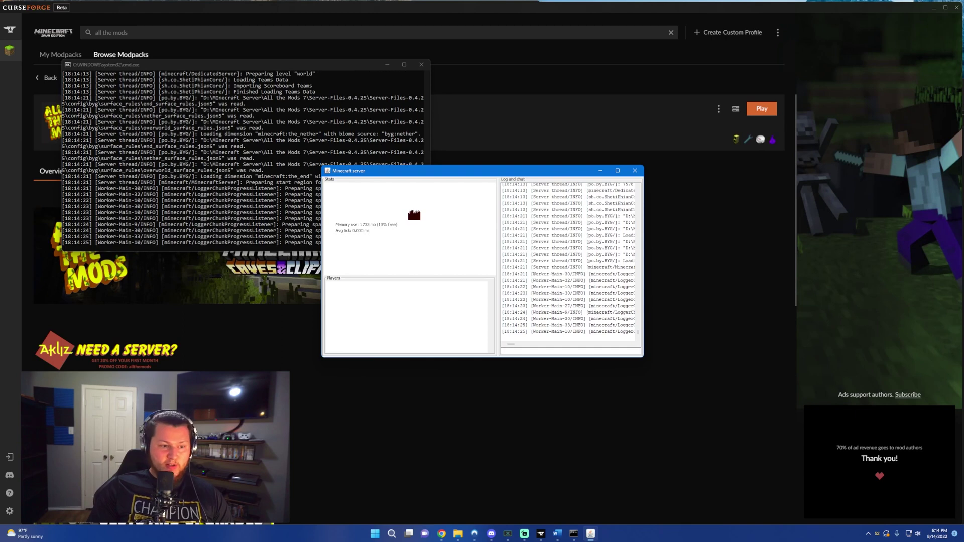
{"action": "key", "text": "alt+Tab"}
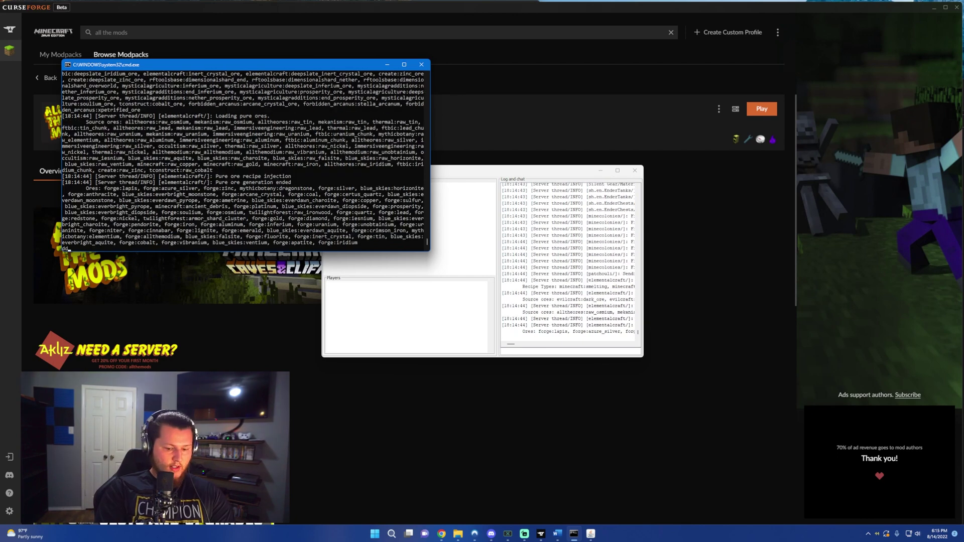
Enter an op command with the player's username in the server console to grant operator rights.
{"action": "key", "text": "BackSpace"}
{"action": "key", "text": "BackSpace"}
{"action": "type", "text": "op "}
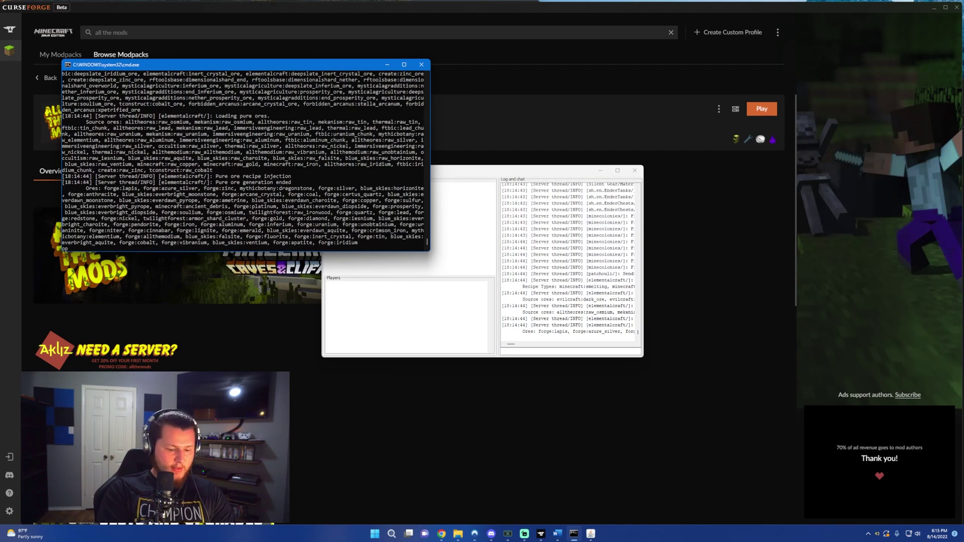
{"action": "type", "text": "joh"}
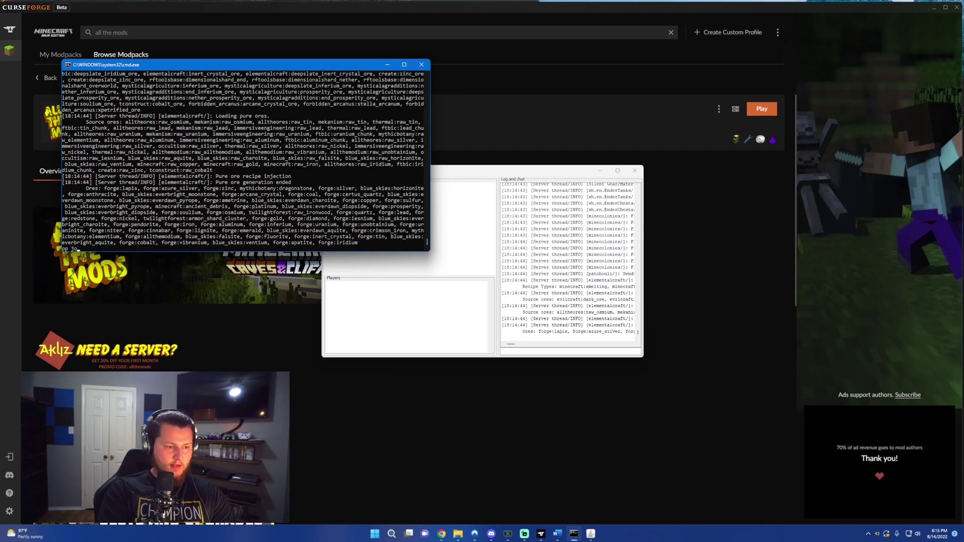